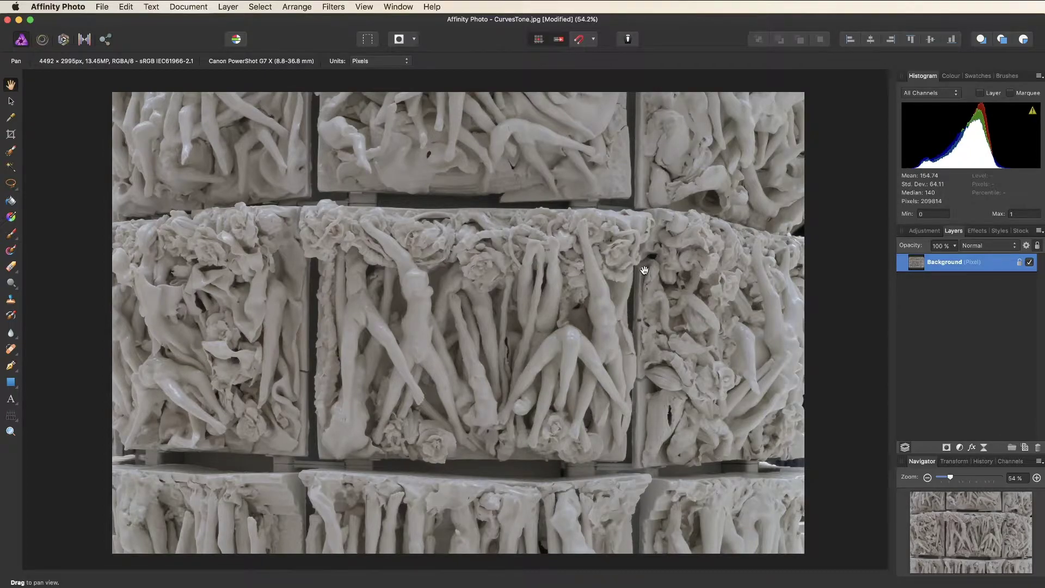
Add a Curves adjustment from the Adjustment panel and move its dialog up beside the photo.
{"action": "left_click", "coordinate": [926, 232]}
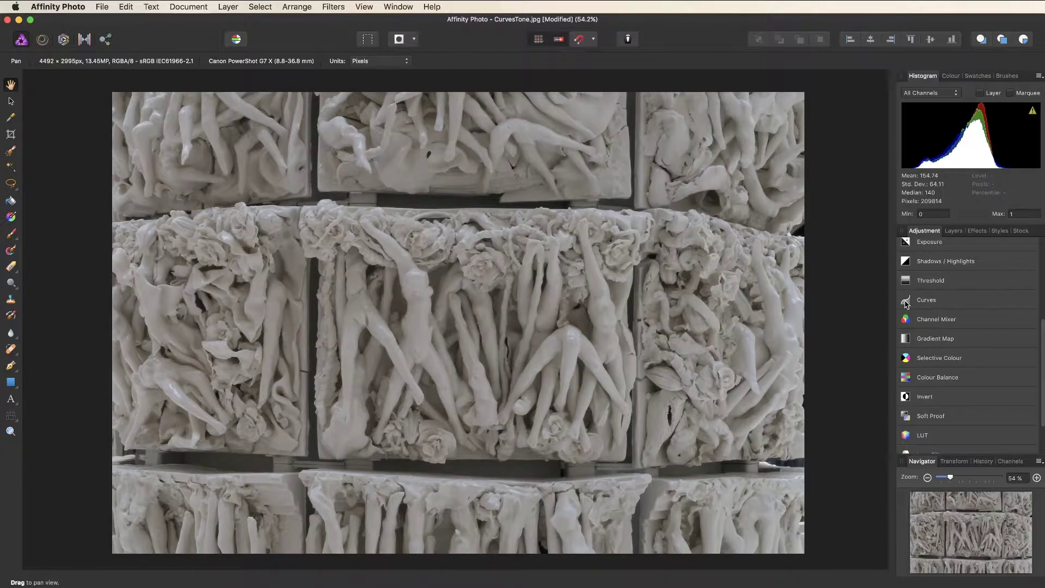
{"action": "left_click", "coordinate": [907, 301]}
{"action": "left_click_drag", "start_coordinate": [743, 174], "coordinate": [710, 133]}
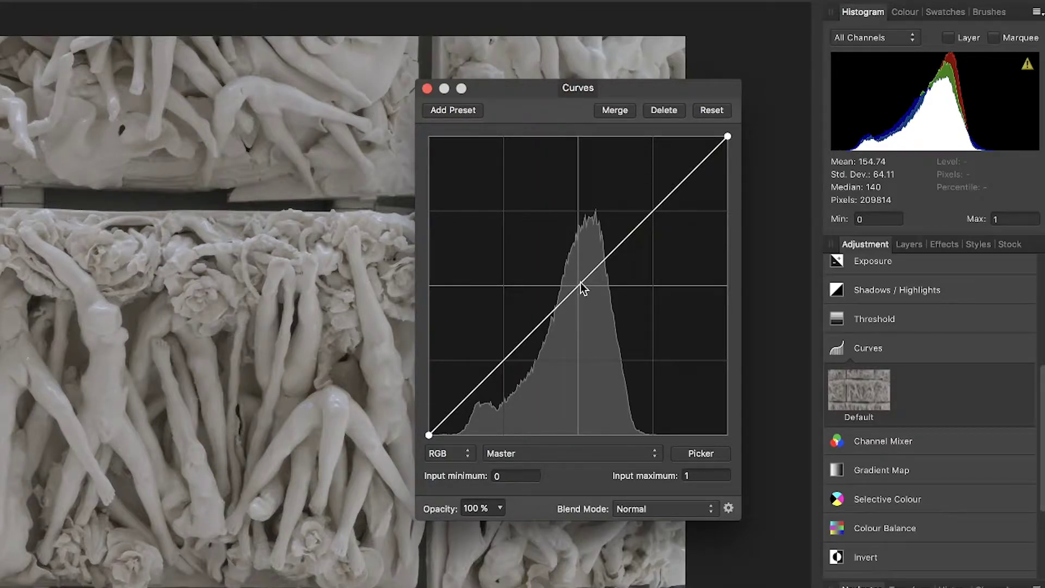
Add a midtone point to the Master curve, raise it high, then ease it down slightly.
{"action": "left_click_drag", "start_coordinate": [579, 286], "coordinate": [580, 212]}
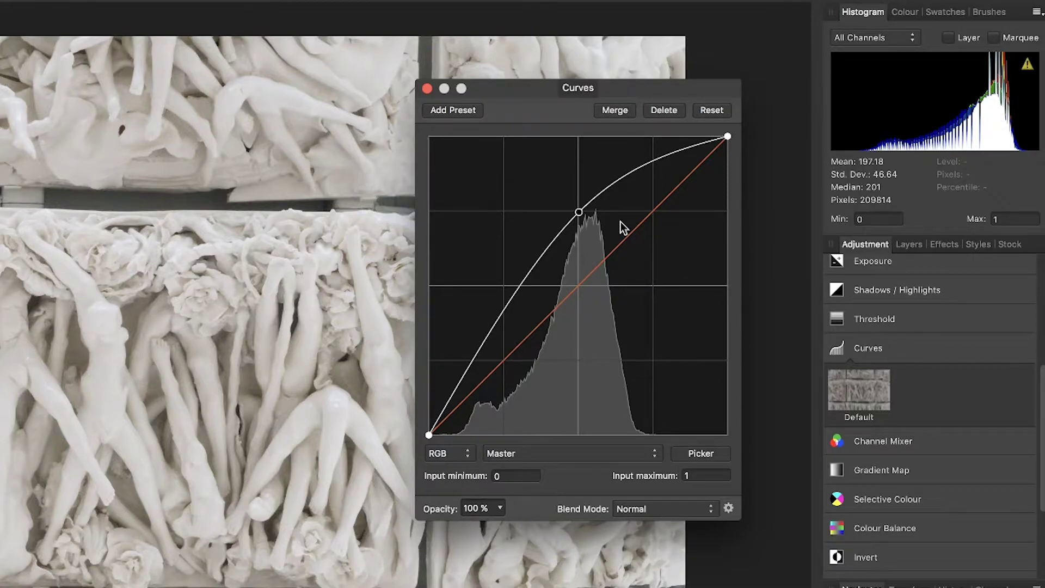
{"action": "mouse_move", "coordinate": [579, 211]}
{"action": "left_mouse_down"}
{"action": "mouse_move", "coordinate": [587, 367]}
{"action": "mouse_move", "coordinate": [567, 264]}
{"action": "mouse_move", "coordinate": [578, 211]}
{"action": "left_mouse_up"}
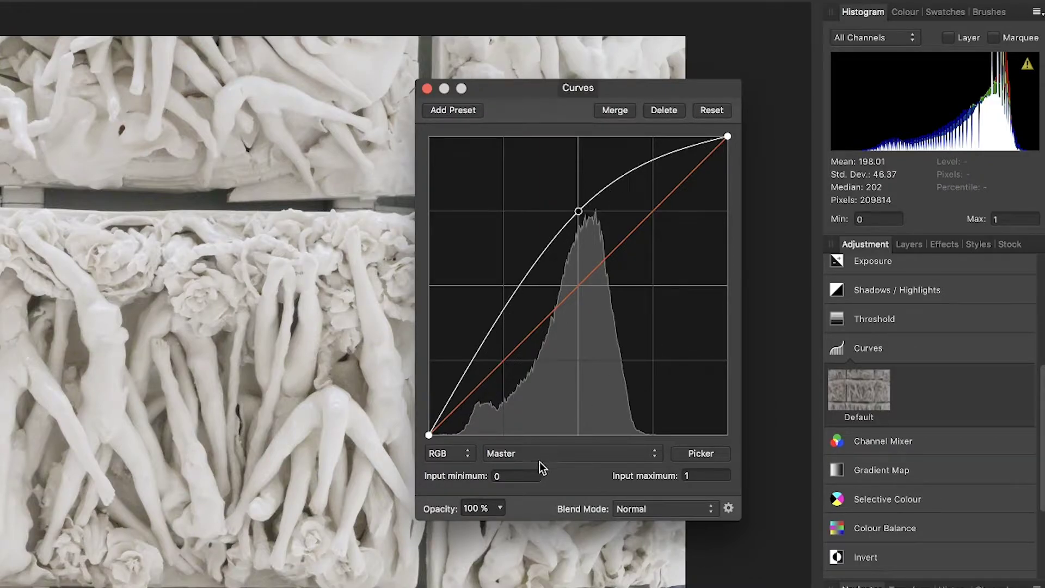
{"action": "left_click", "coordinate": [578, 436]}
{"action": "left_click", "coordinate": [577, 212]}
Pull a new lower curve point down and push the upper point up-right for an S-curve.
{"action": "left_click_drag", "start_coordinate": [481, 351], "coordinate": [483, 396]}
{"action": "left_click_drag", "start_coordinate": [579, 214], "coordinate": [641, 177]}
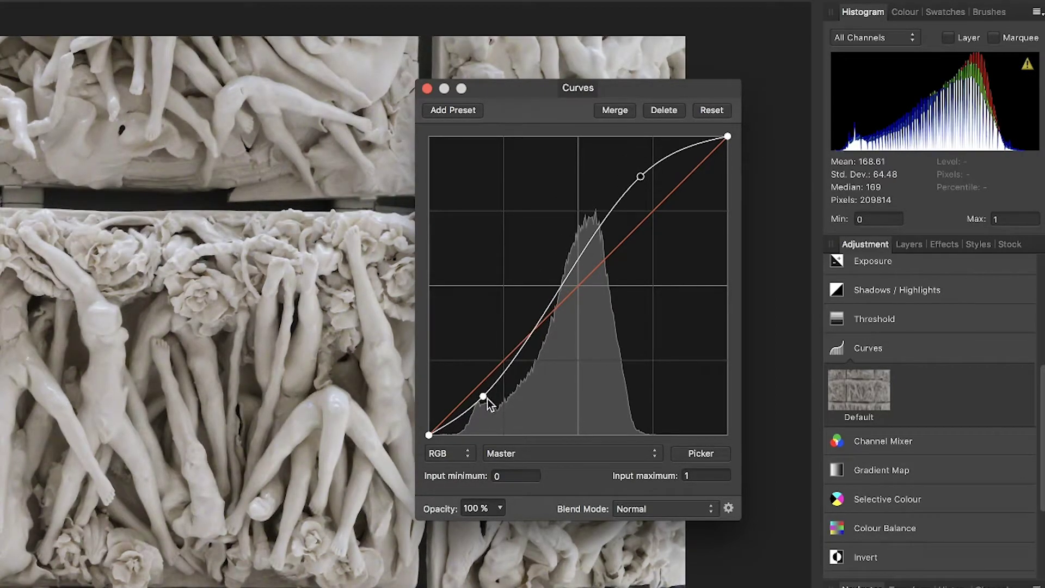
{"action": "left_click_drag", "start_coordinate": [485, 397], "coordinate": [488, 401]}
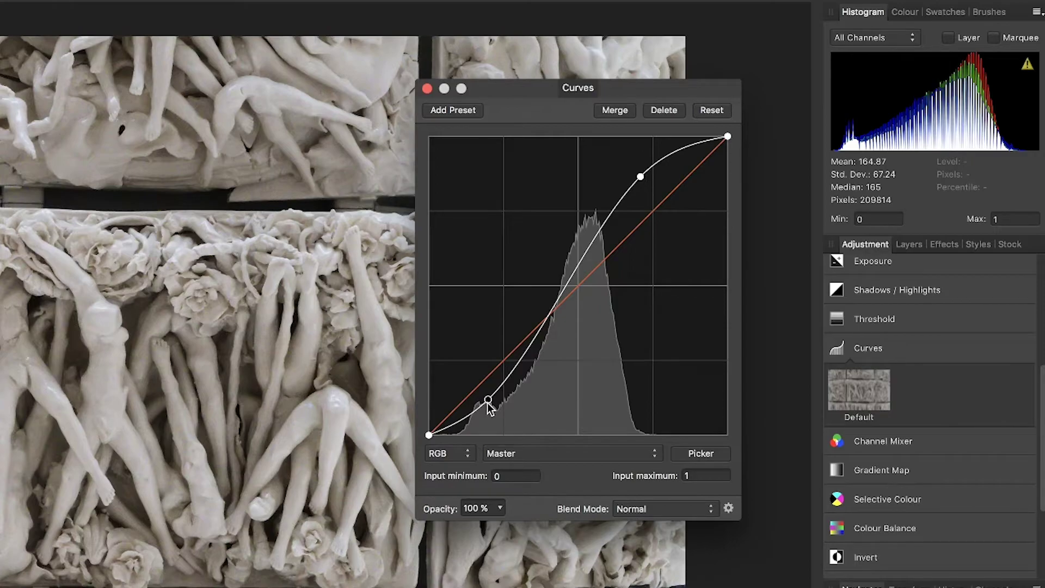
Raise the shadow point and drop the highlight point to invert the S-curve.
{"action": "left_click_drag", "start_coordinate": [489, 401], "coordinate": [483, 345]}
{"action": "left_click_drag", "start_coordinate": [641, 176], "coordinate": [663, 236]}
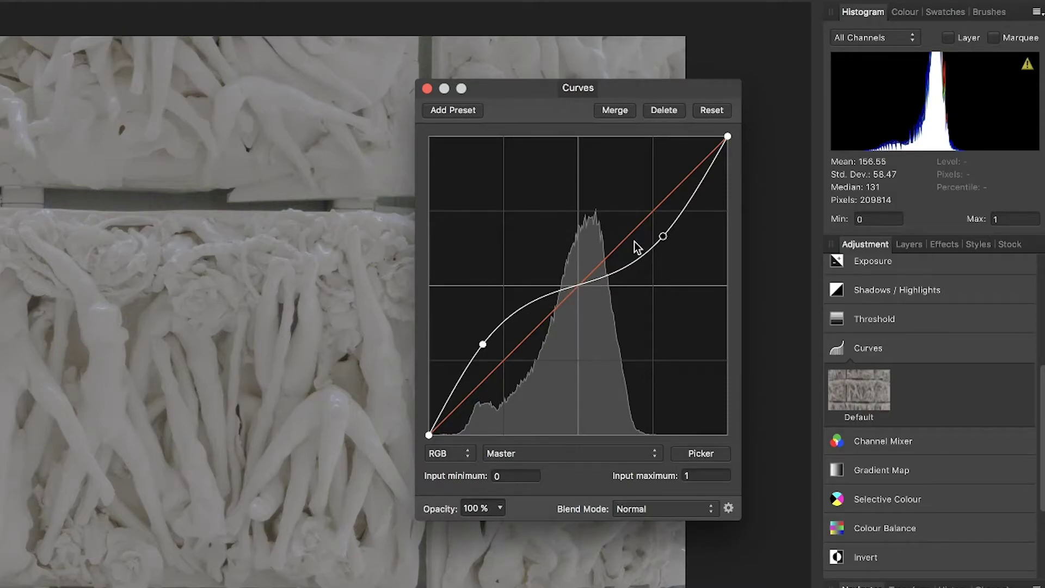
Lower the upper point and raise the lower point further, flattening the curve's middle.
{"action": "left_click_drag", "start_coordinate": [663, 237], "coordinate": [666, 249]}
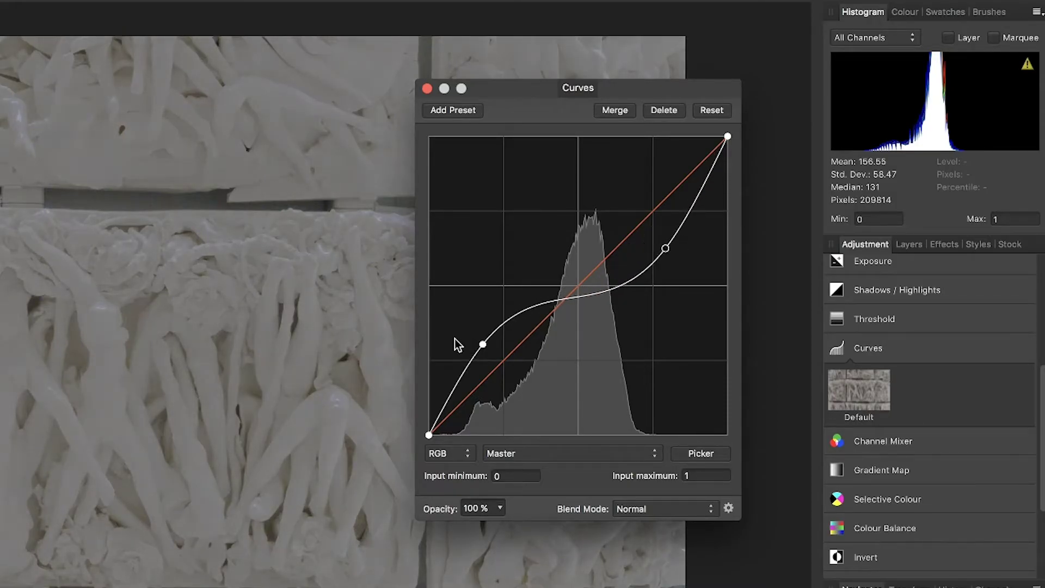
{"action": "left_click_drag", "start_coordinate": [481, 343], "coordinate": [478, 336]}
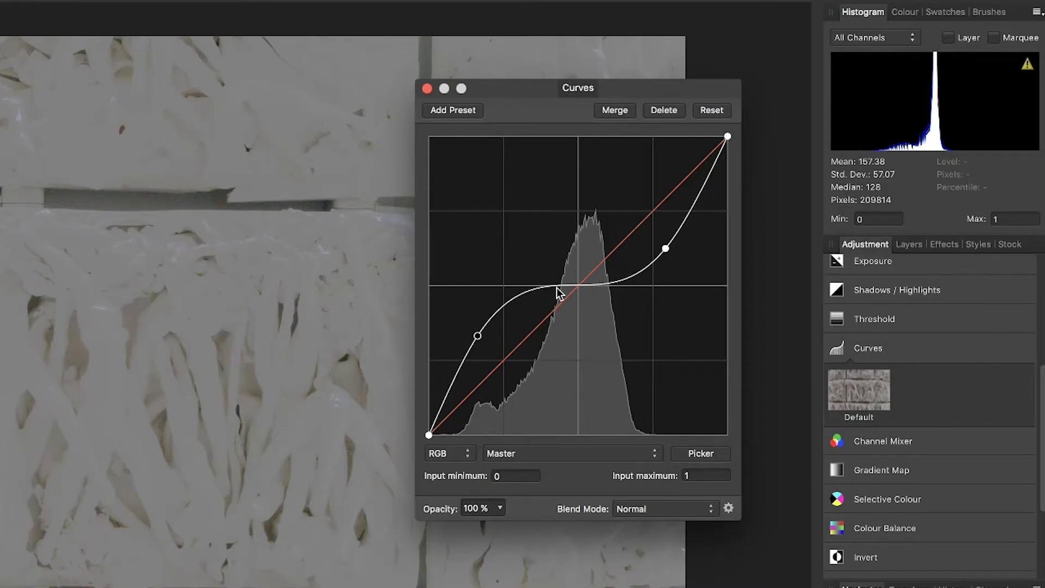
{"action": "mouse_move", "coordinate": [559, 291]}
Exaggerate both points, then delete them so the curve becomes a straight diagonal.
{"action": "left_click_drag", "start_coordinate": [667, 249], "coordinate": [668, 276]}
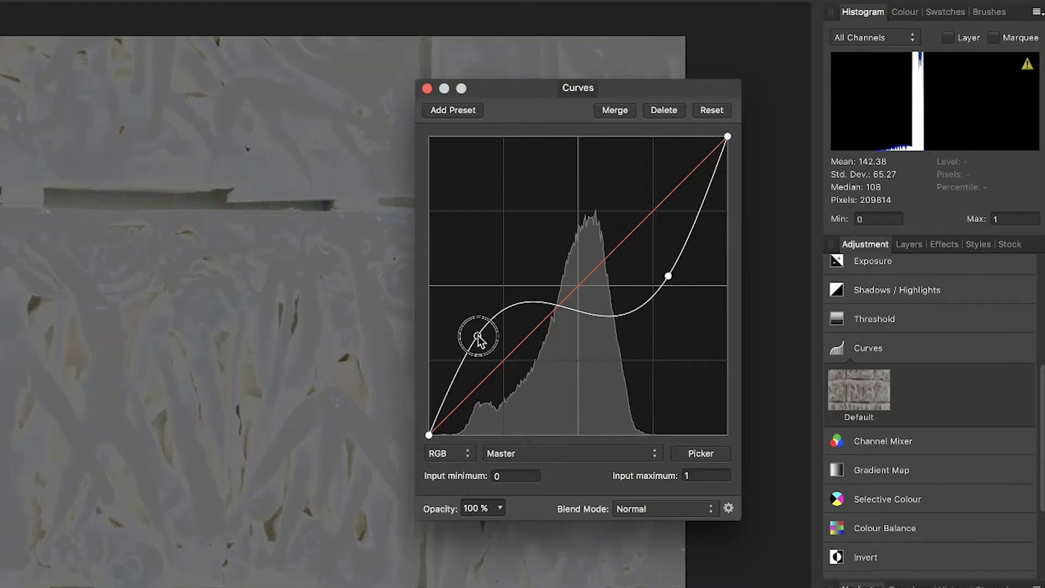
{"action": "left_click_drag", "start_coordinate": [478, 336], "coordinate": [487, 292]}
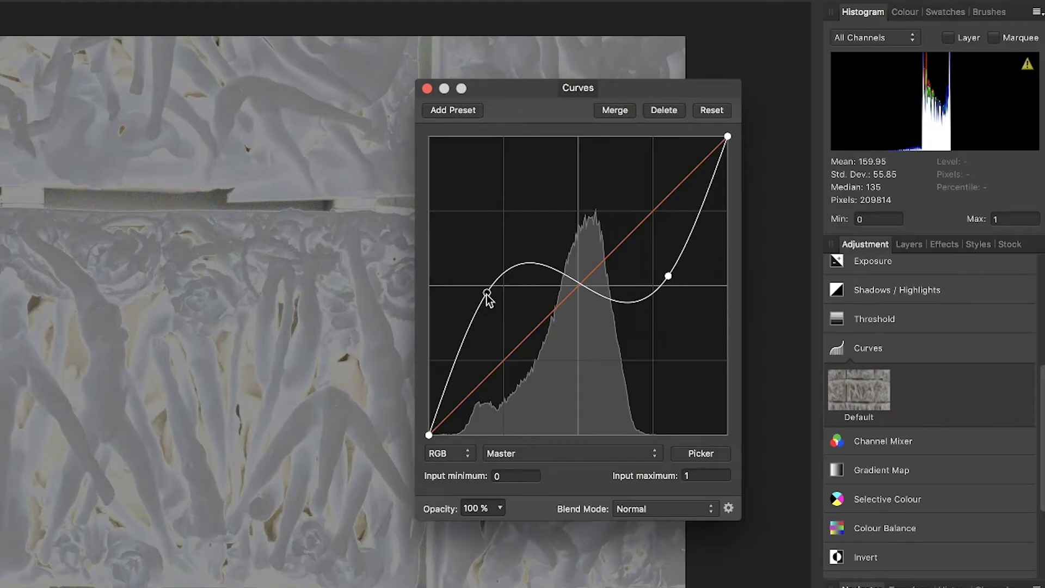
{"action": "key", "text": "Delete"}
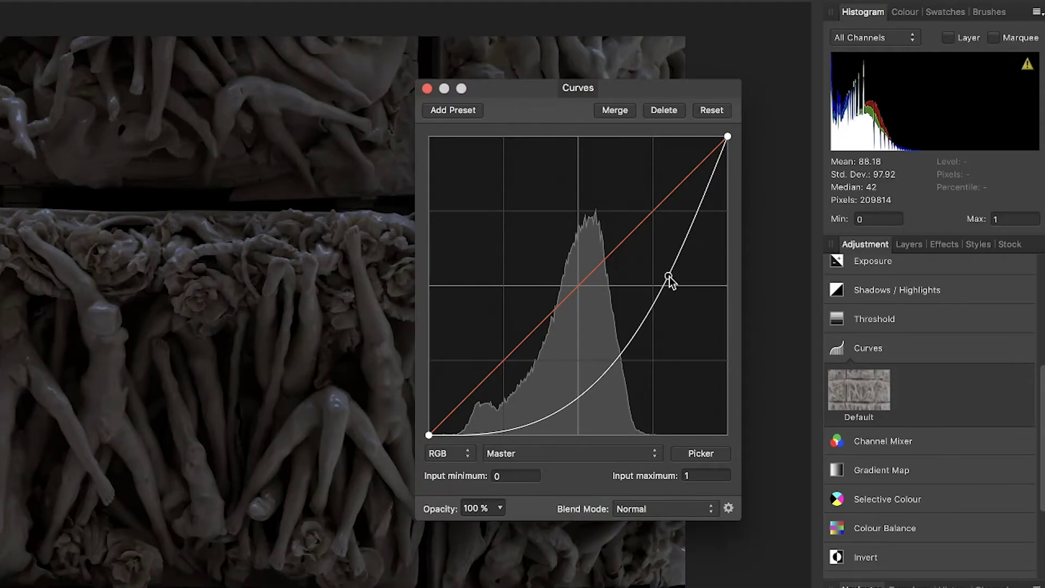
{"action": "key", "text": "Delete"}
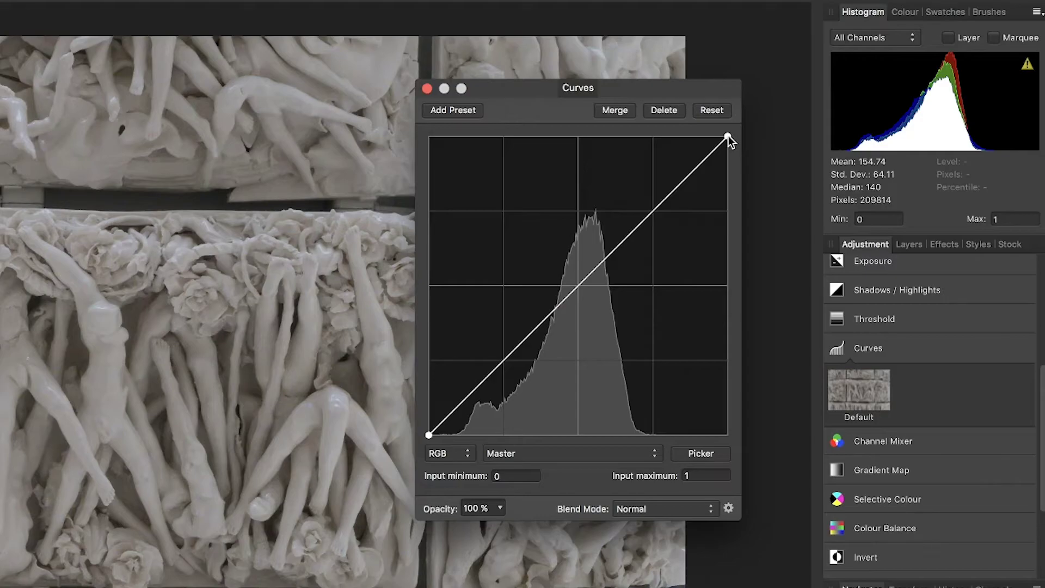
Drag the white endpoint left and the black endpoint right to steepen the curve.
{"action": "left_click_drag", "start_coordinate": [728, 136], "coordinate": [653, 136]}
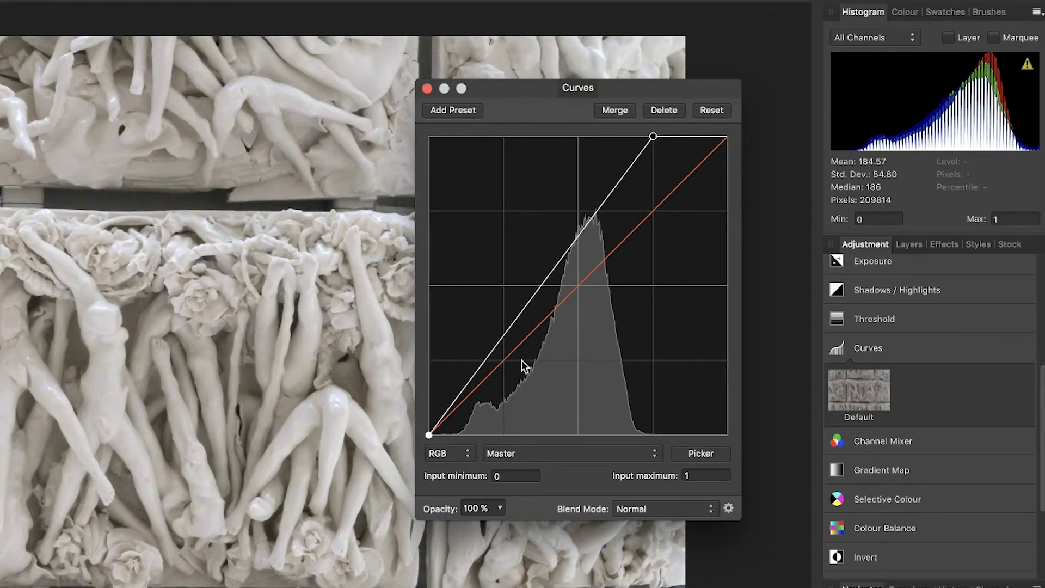
{"action": "left_click_drag", "start_coordinate": [430, 435], "coordinate": [453, 435]}
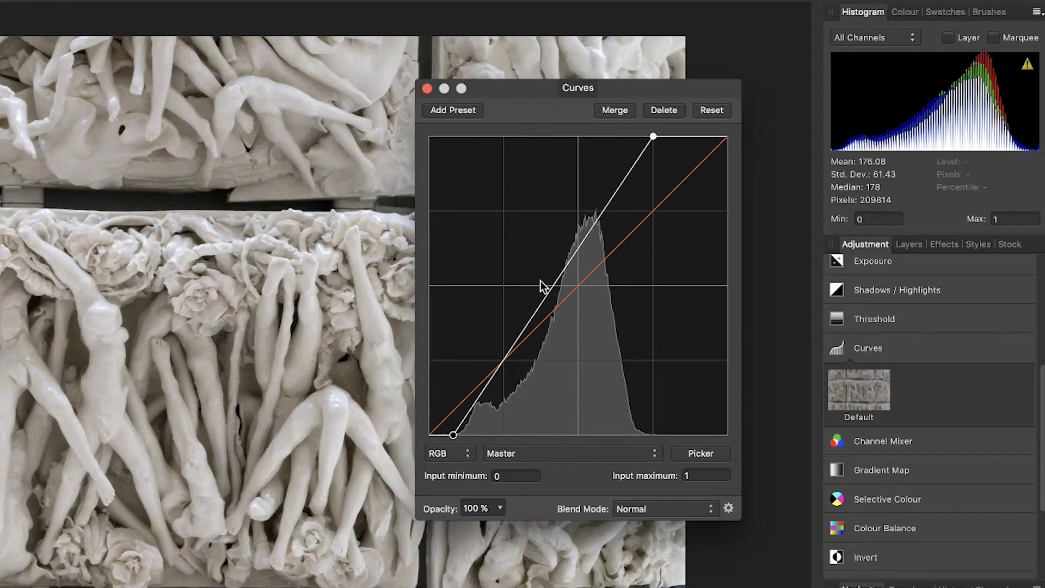
Add a midtone anchor and pull it down, then add upper and lower points.
{"action": "left_click", "coordinate": [555, 284]}
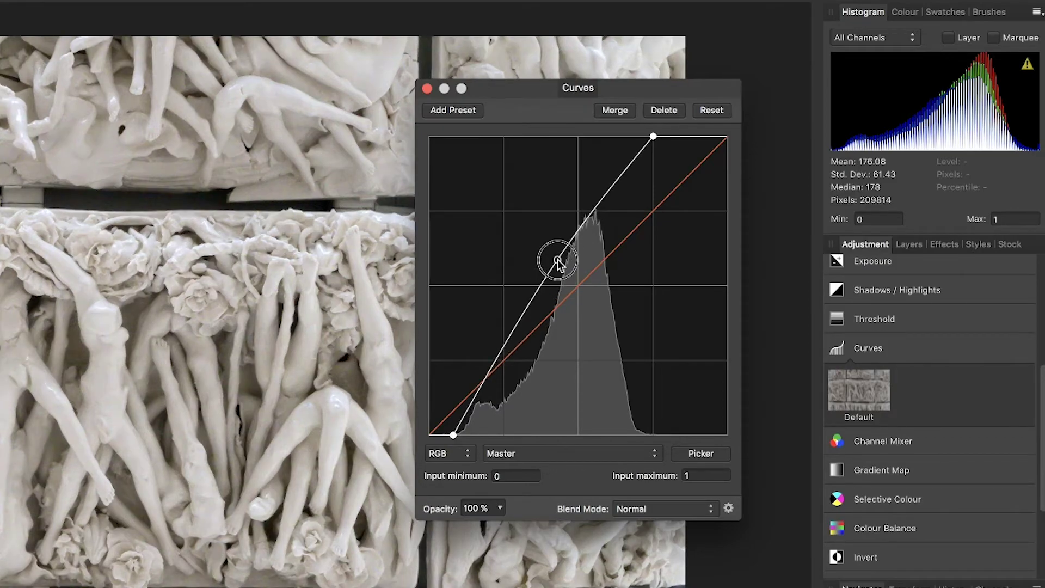
{"action": "left_click_drag", "start_coordinate": [560, 280], "coordinate": [565, 303]}
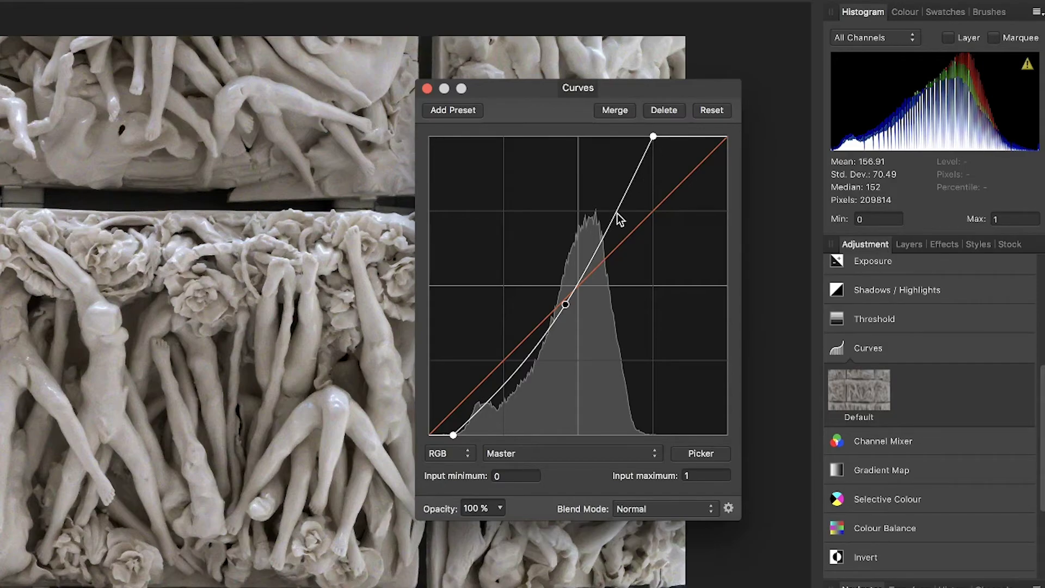
{"action": "left_click_drag", "start_coordinate": [618, 213], "coordinate": [614, 205]}
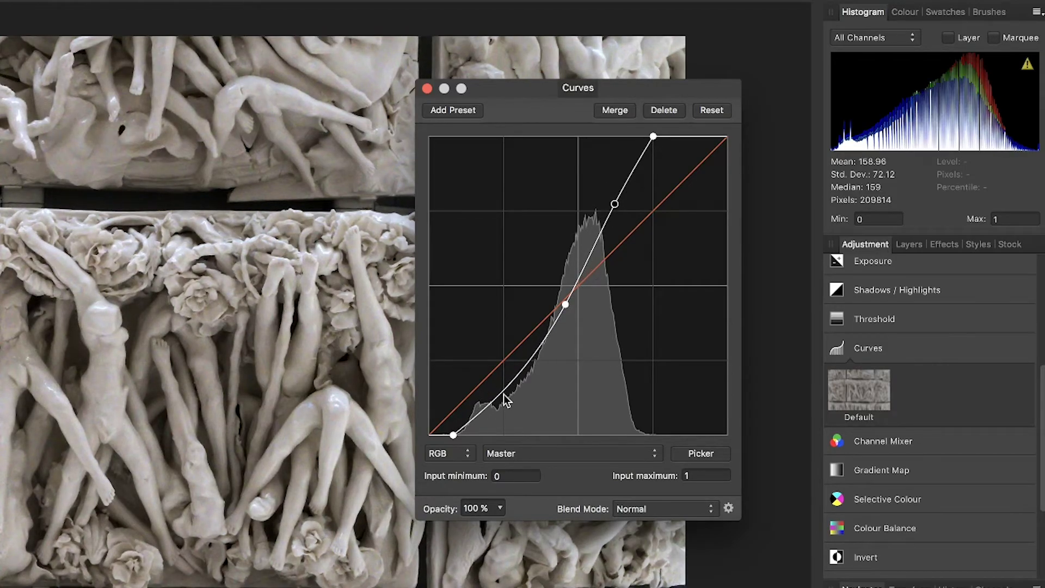
{"action": "left_click_drag", "start_coordinate": [505, 400], "coordinate": [501, 388]}
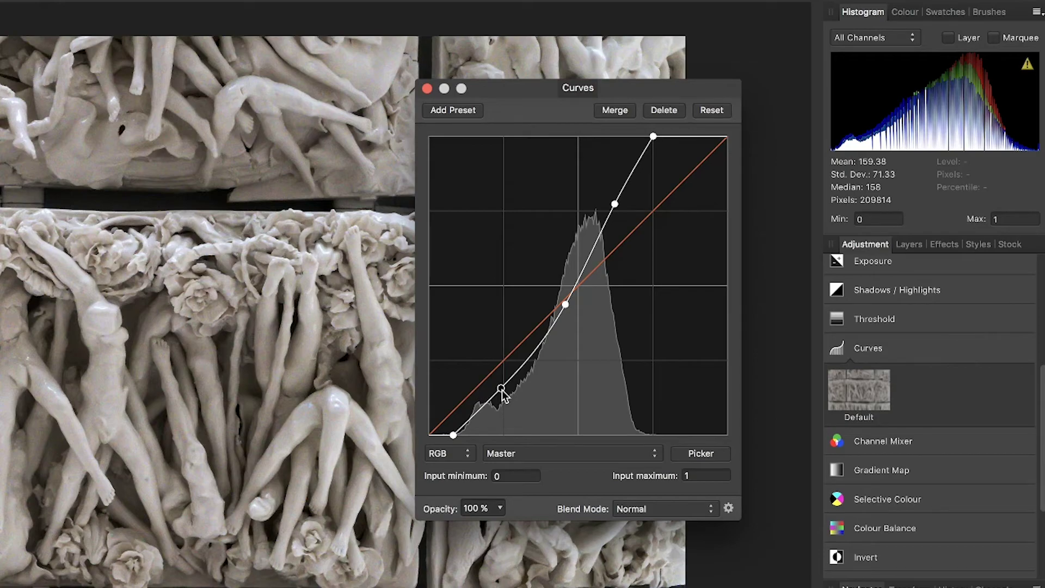
Delete the lower shadow point and nudge the upper highlight point slightly.
{"action": "key", "text": "Delete"}
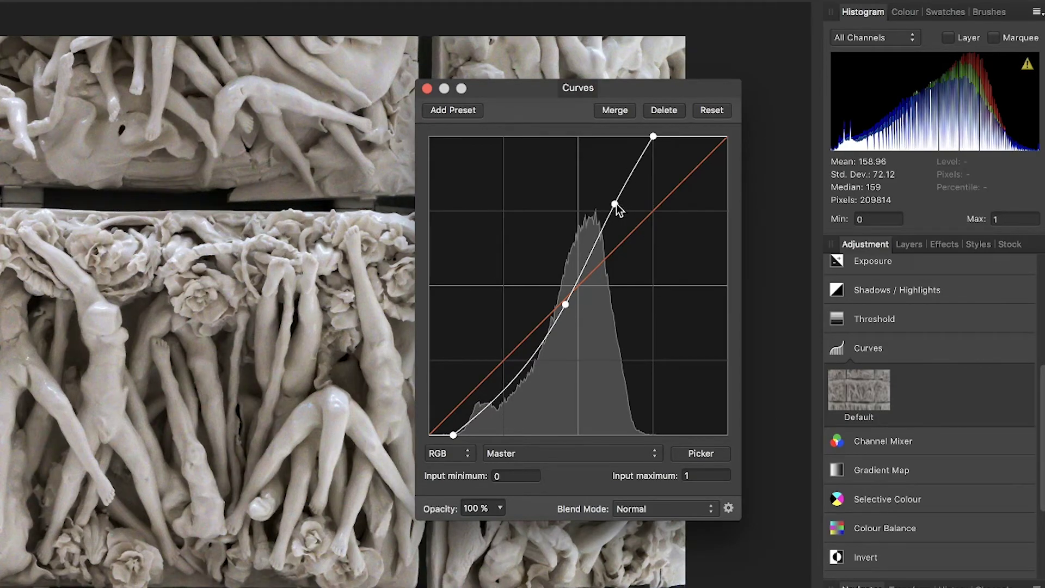
{"action": "mouse_move", "coordinate": [616, 204]}
{"action": "left_mouse_down"}
{"action": "mouse_move", "coordinate": [619, 170]}
{"action": "mouse_move", "coordinate": [611, 242]}
{"action": "mouse_move", "coordinate": [607, 180]}
{"action": "mouse_move", "coordinate": [608, 203]}
{"action": "left_mouse_up"}
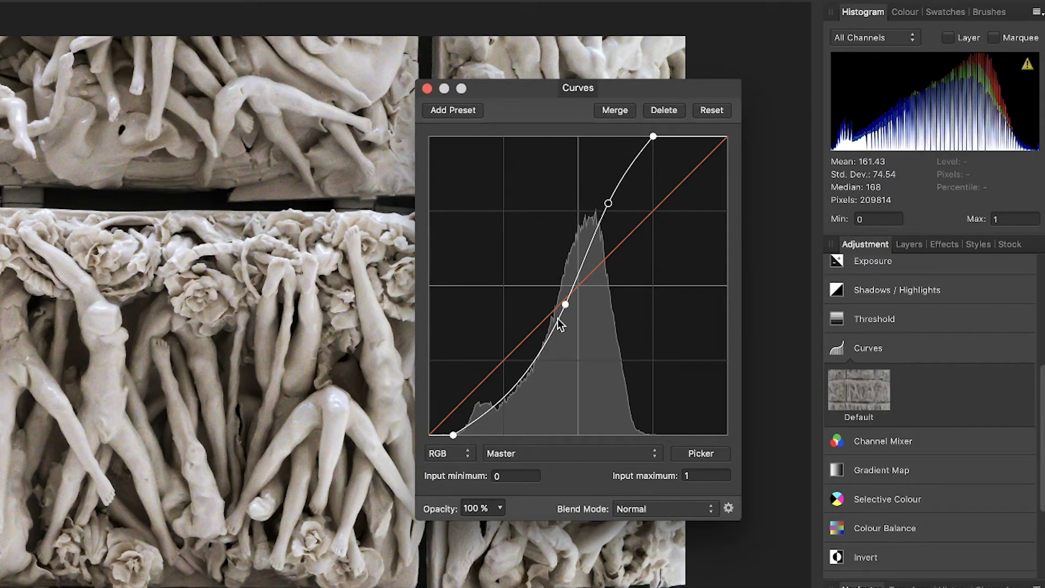
{"action": "mouse_move", "coordinate": [608, 204]}
{"action": "left_mouse_down"}
{"action": "mouse_move", "coordinate": [621, 243]}
{"action": "mouse_move", "coordinate": [612, 168]}
{"action": "mouse_move", "coordinate": [622, 279]}
{"action": "mouse_move", "coordinate": [612, 202]}
{"action": "left_mouse_up"}
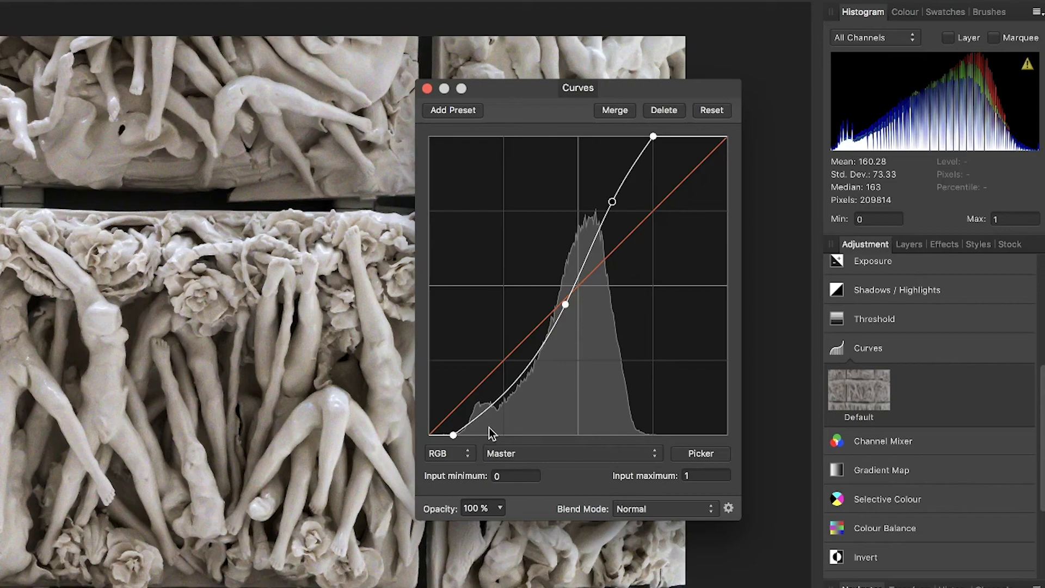
Add a shadow point, raise the highlight point, shift the white endpoint right, then ease the highlight point.
{"action": "left_click", "coordinate": [513, 386]}
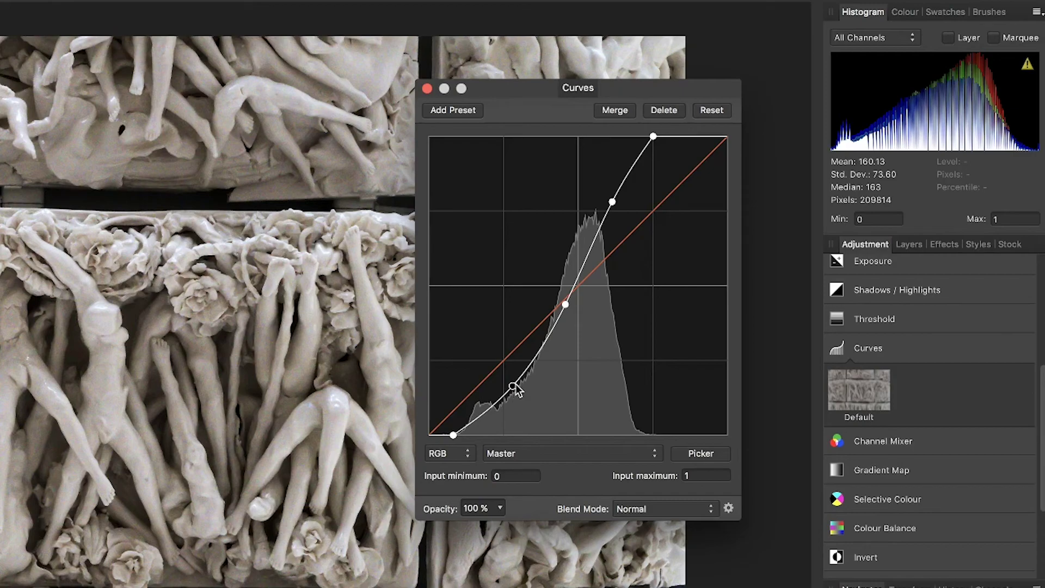
{"action": "left_click_drag", "start_coordinate": [613, 202], "coordinate": [613, 189]}
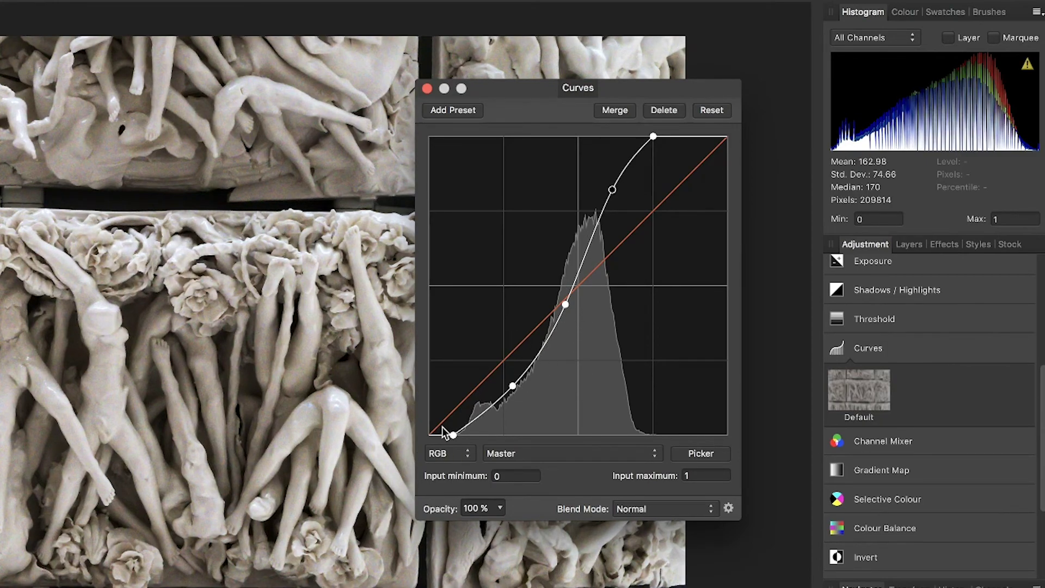
{"action": "left_click_drag", "start_coordinate": [614, 190], "coordinate": [614, 179]}
{"action": "left_click_drag", "start_coordinate": [654, 137], "coordinate": [692, 139]}
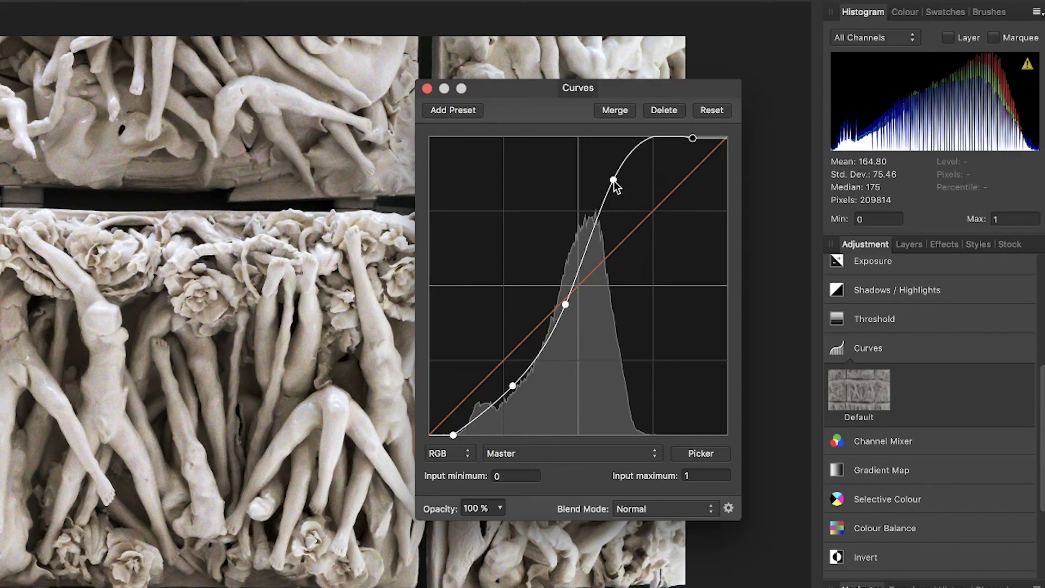
{"action": "left_click_drag", "start_coordinate": [613, 181], "coordinate": [622, 191]}
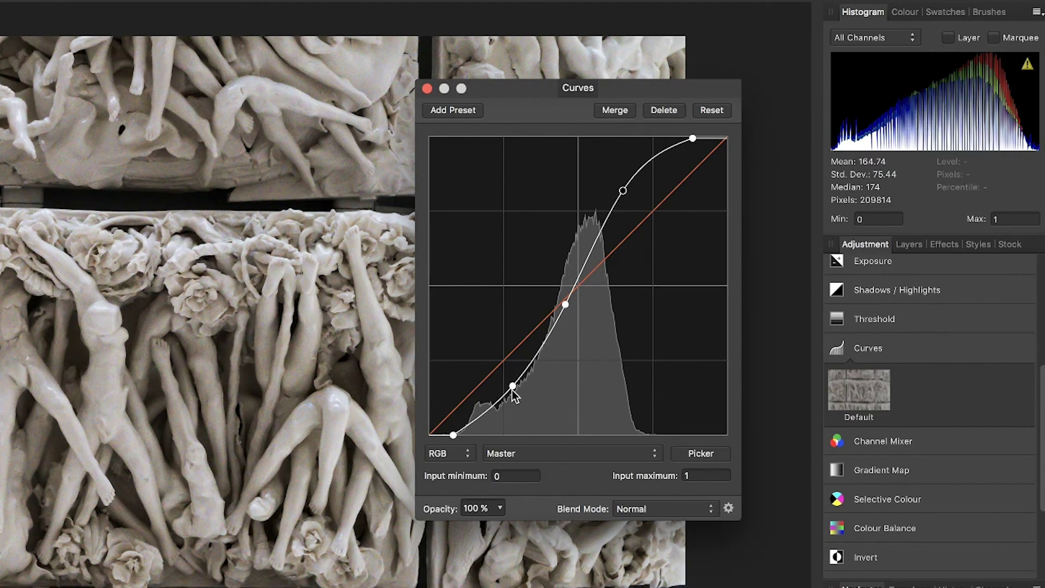